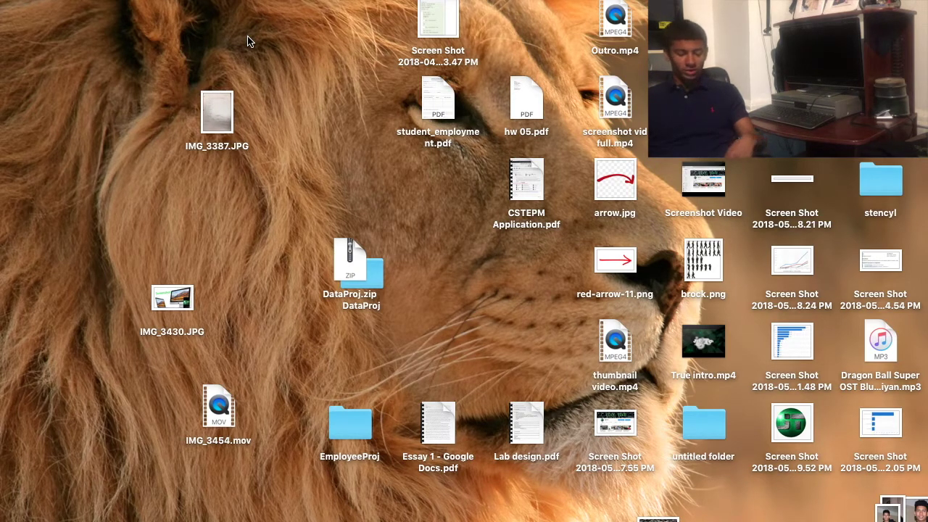
Launch Activity Monitor from Spotlight search by typing 'activ'
key(super+space)
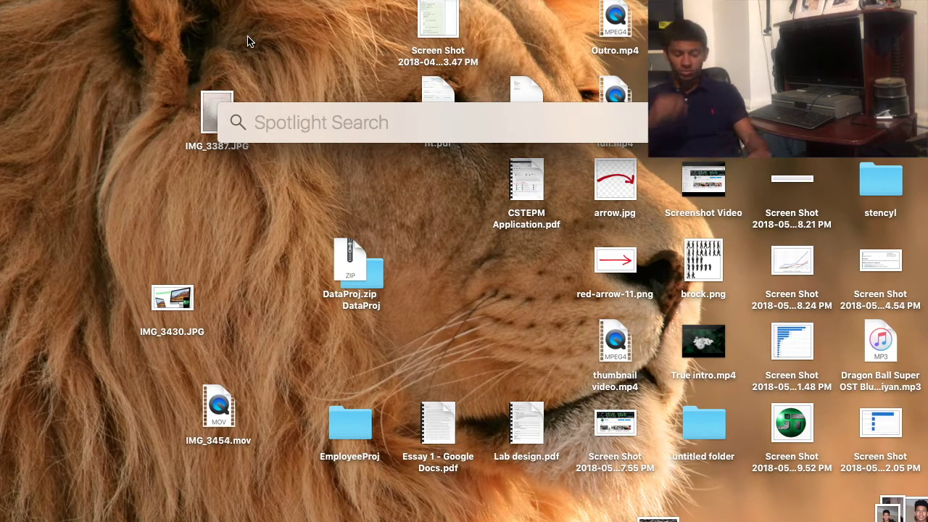
text(ac)
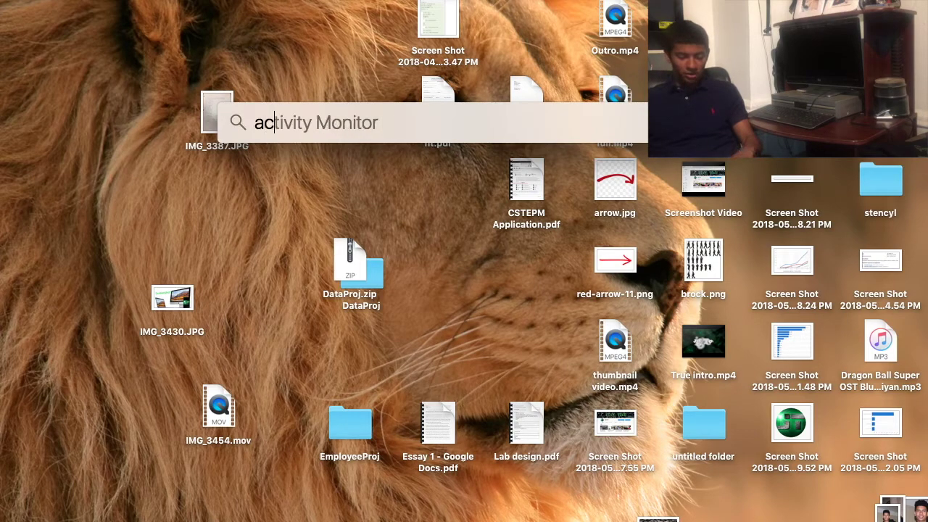
text(tiv)
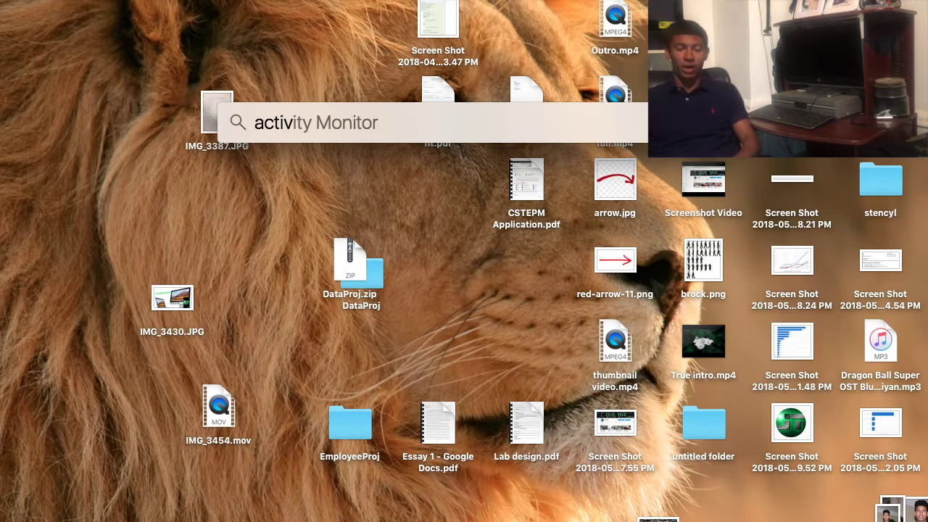
key(Return)
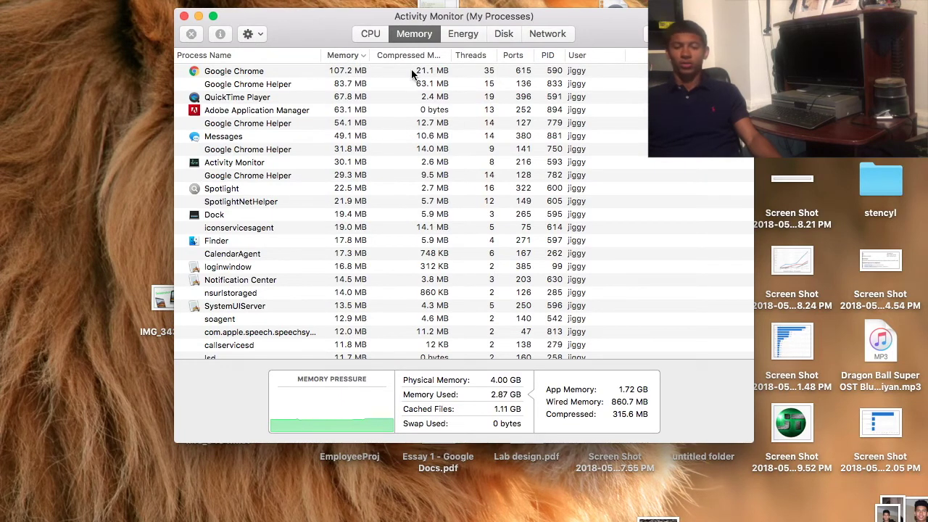
Browse the CPU, Energy, Disk and Network views, ending on the Memory list at 2.87 GB used
click(374, 36)
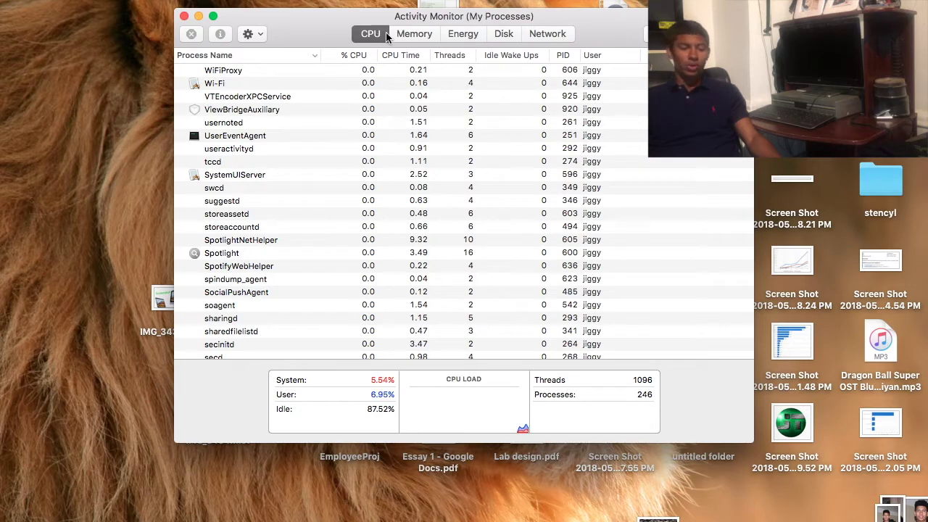
click(413, 35)
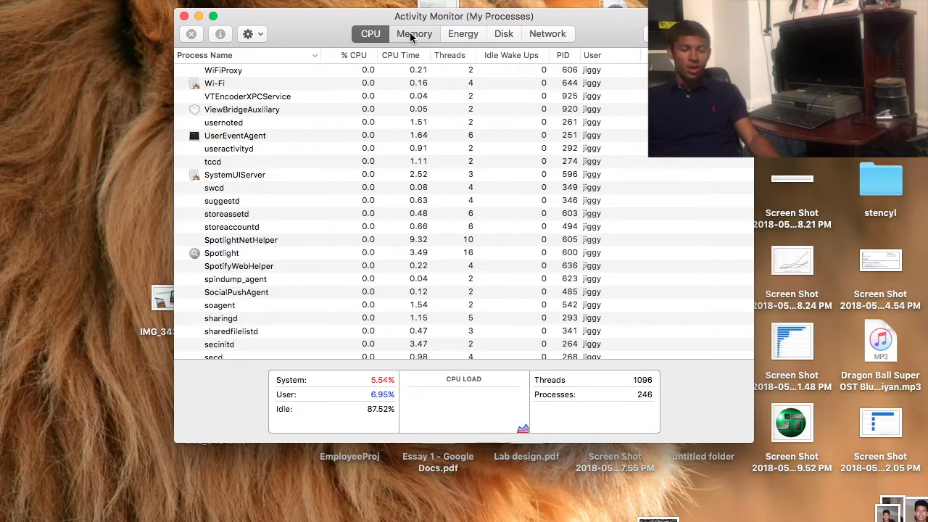
click(465, 35)
click(505, 36)
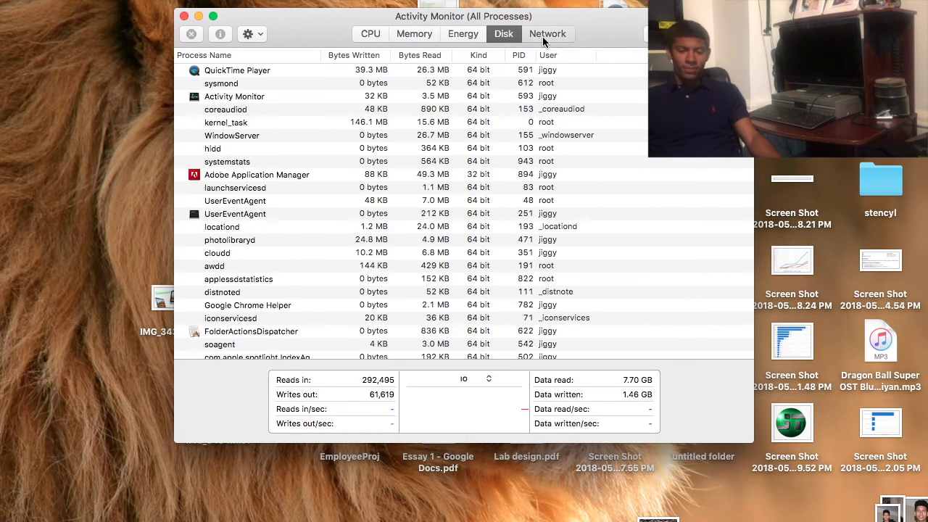
click(543, 36)
click(488, 32)
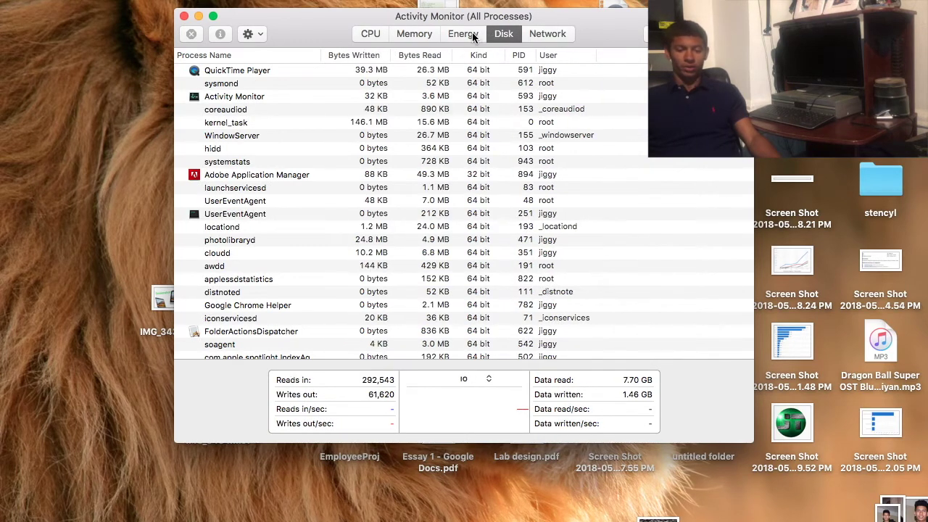
click(471, 32)
click(414, 35)
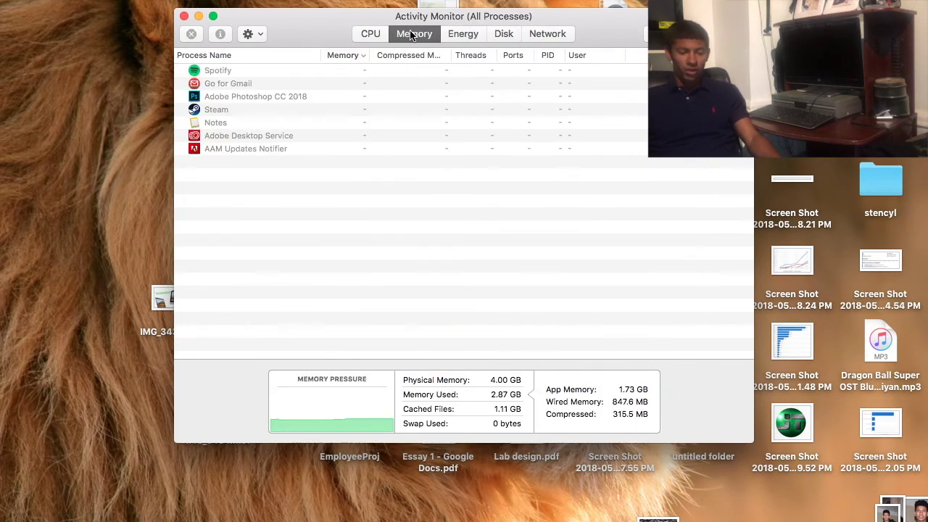
click(373, 35)
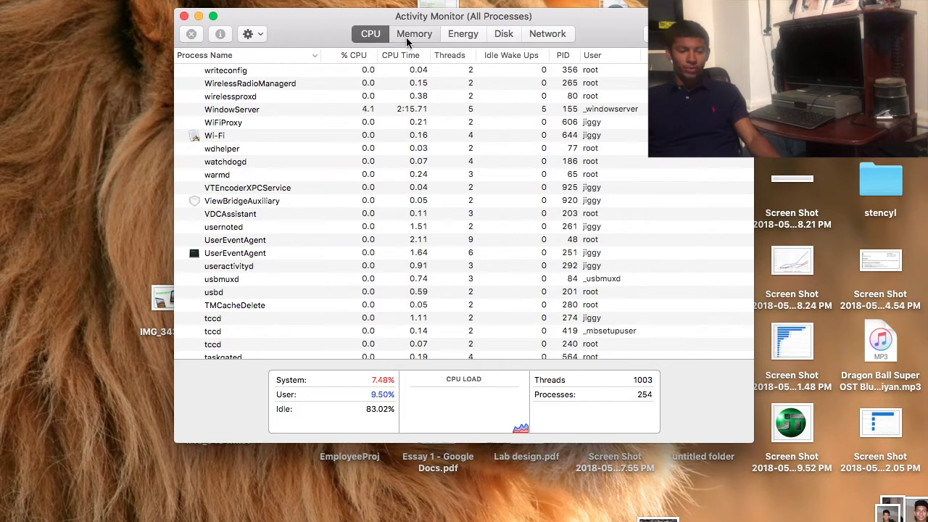
click(410, 36)
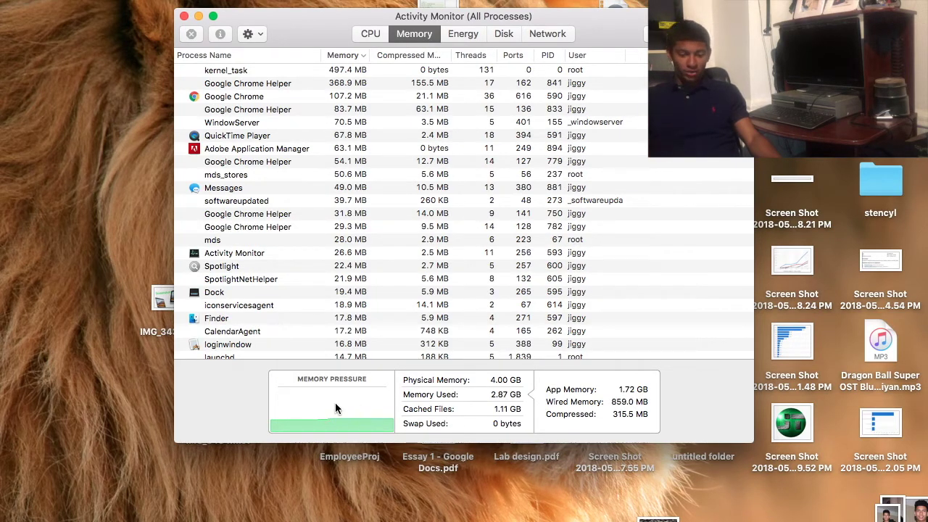
mouse_move(362, 433)
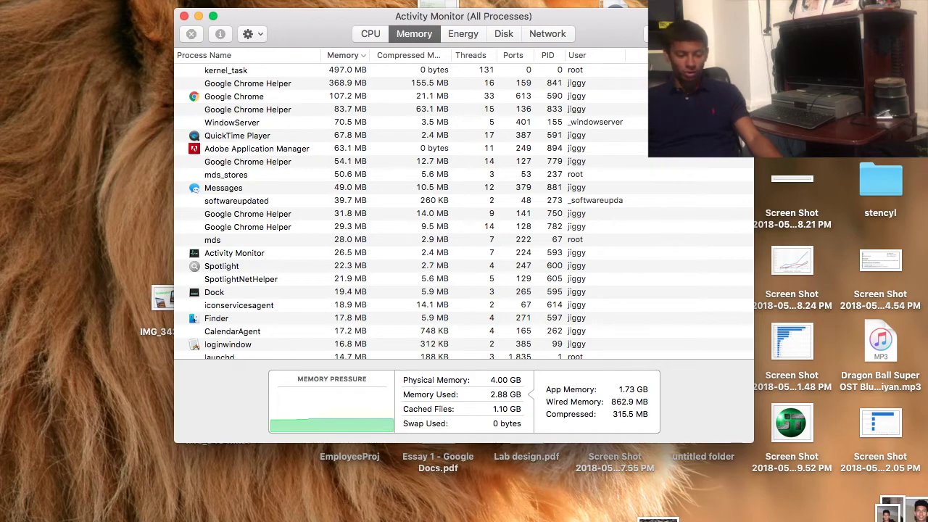
Take Chrome's YouTube window out of full screen and put Activity Monitor back in front
click(212, 517)
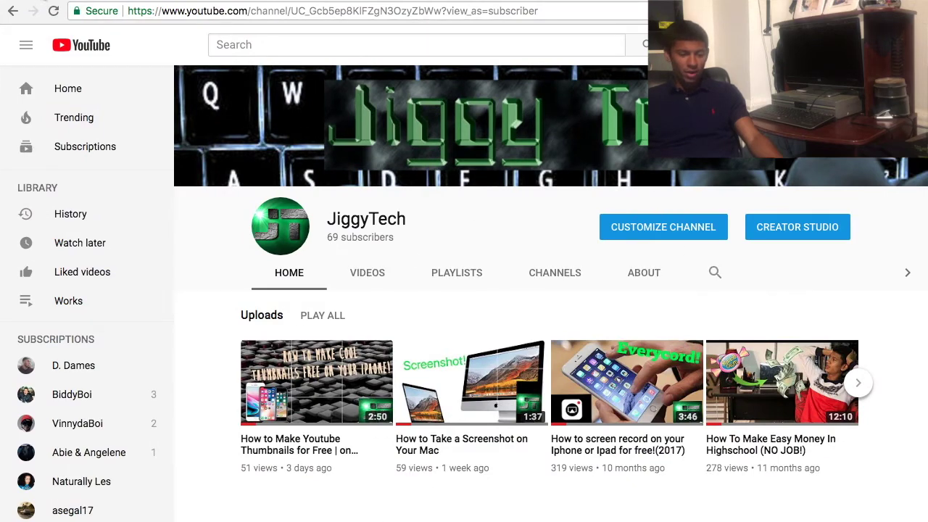
key(ctrl+super+f)
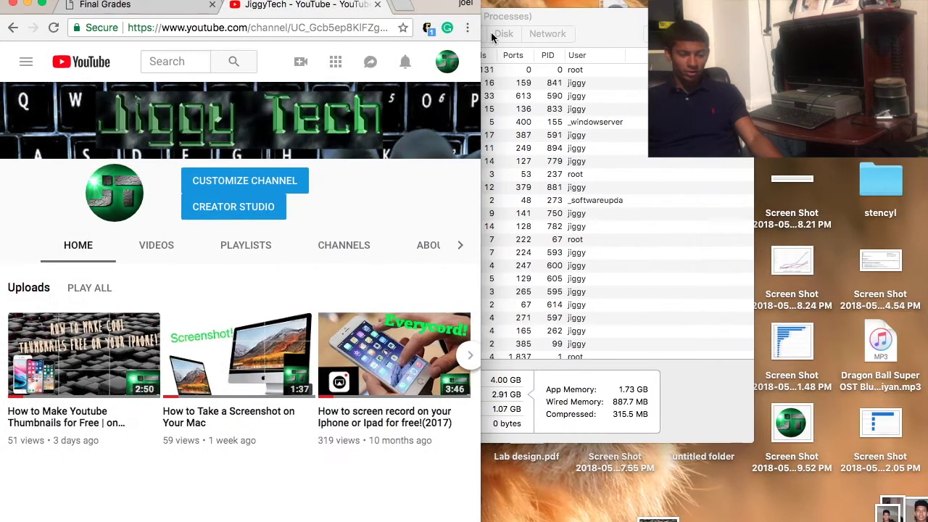
click(546, 22)
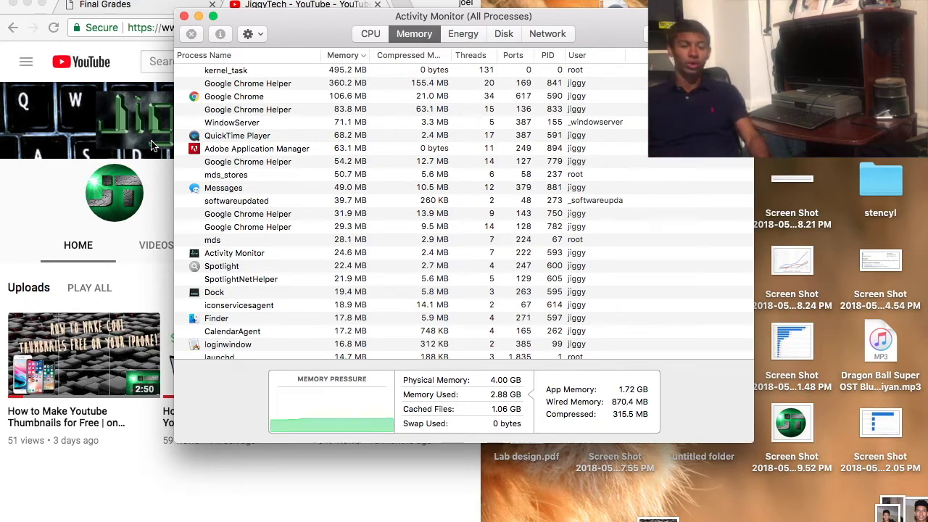
Quit the 360 MB Google Chrome Helper process, then select the Google Chrome row
click(258, 87)
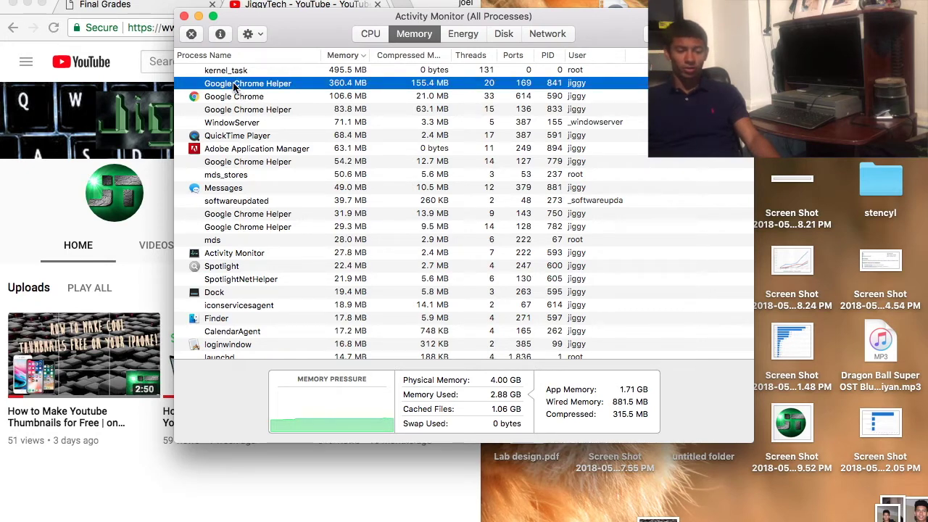
click(189, 36)
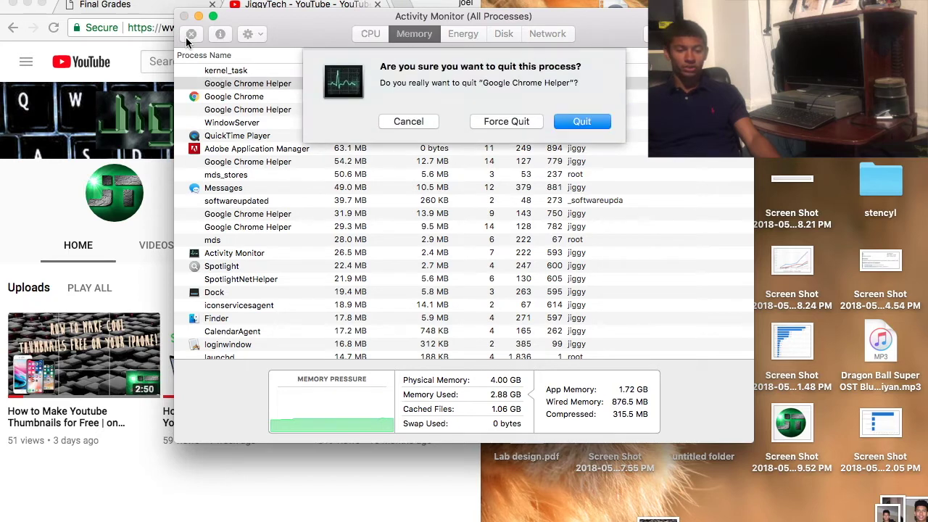
click(529, 121)
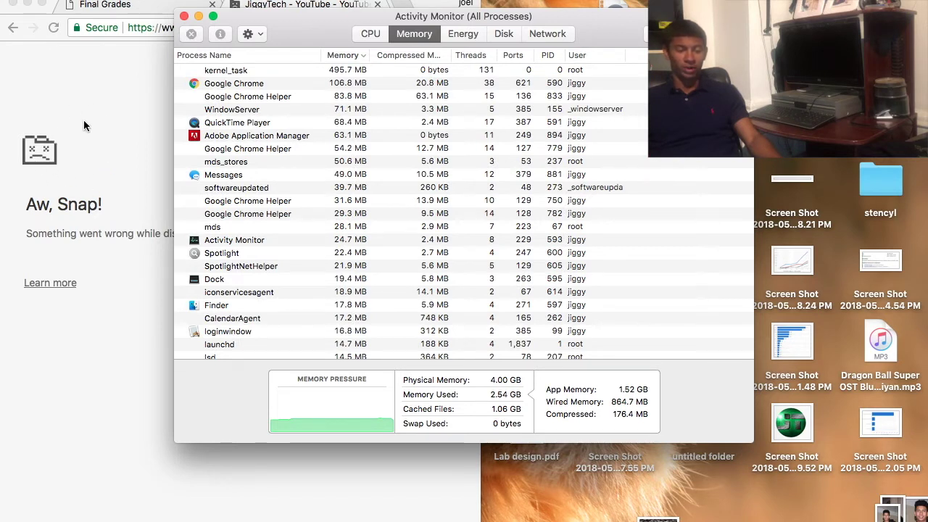
click(254, 84)
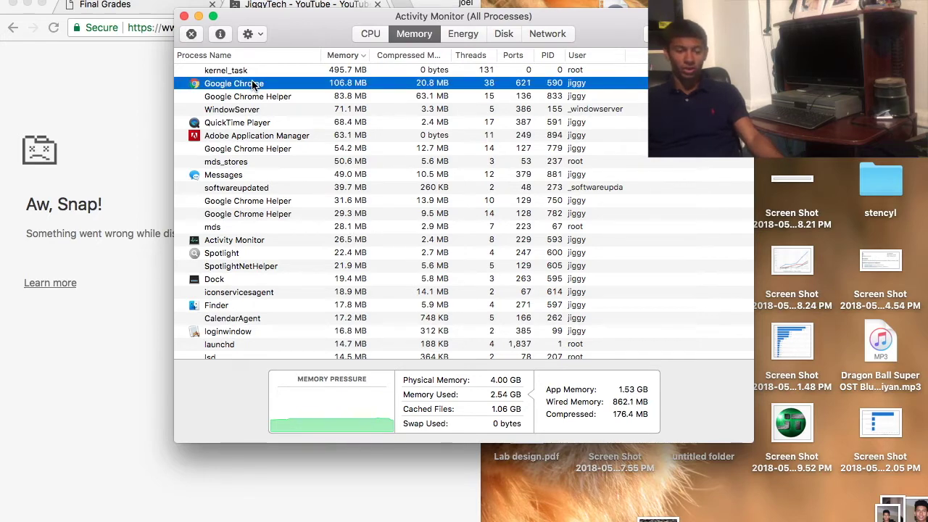
Force quit Google Chrome, dropping Memory Used to 2.24 GB
click(192, 33)
click(506, 121)
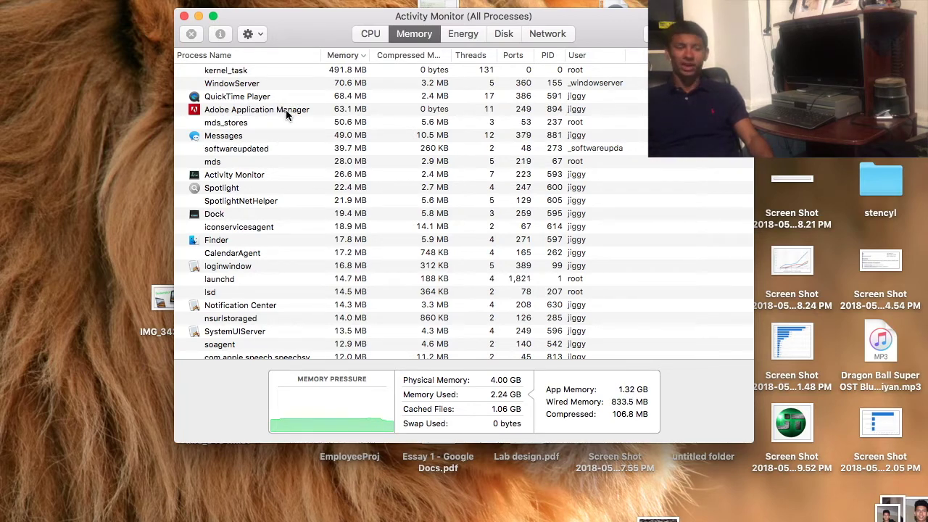
Force quit Adobe Application Manager, bringing Memory Used down to 2.16 GB
click(275, 107)
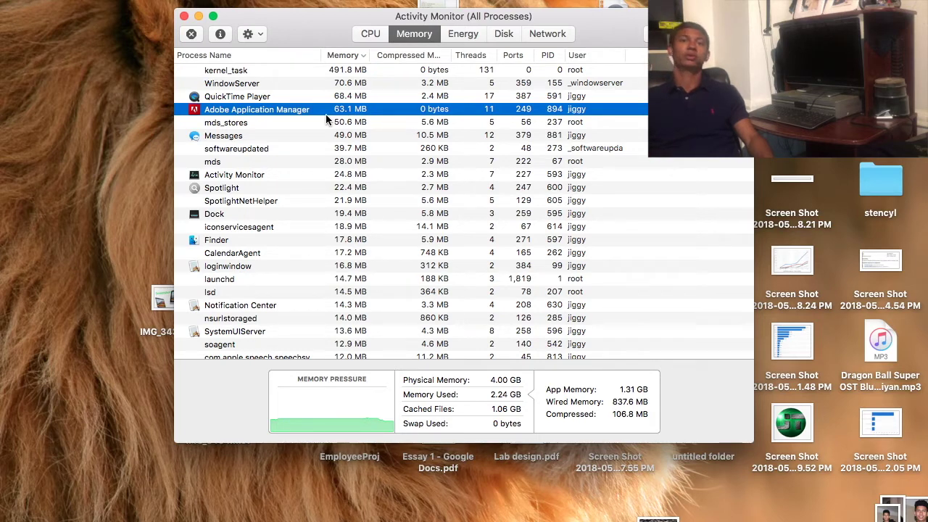
click(191, 35)
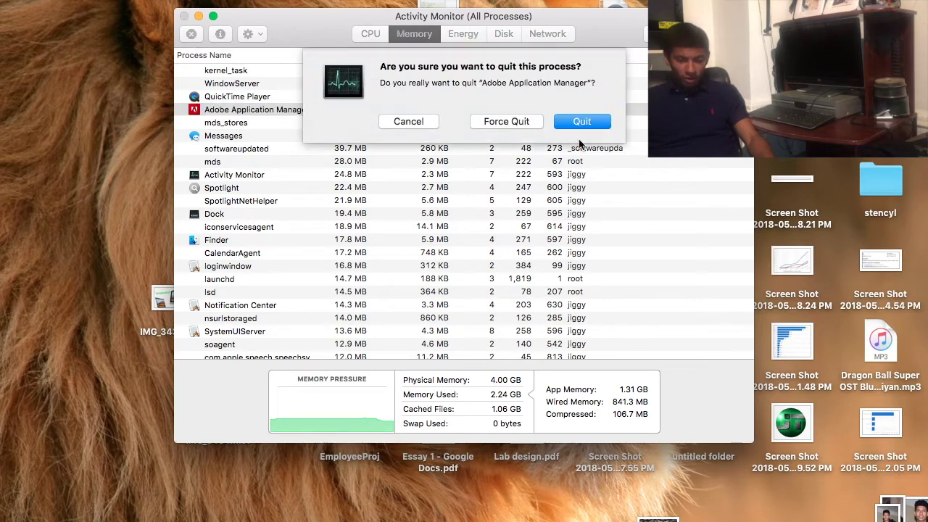
click(525, 121)
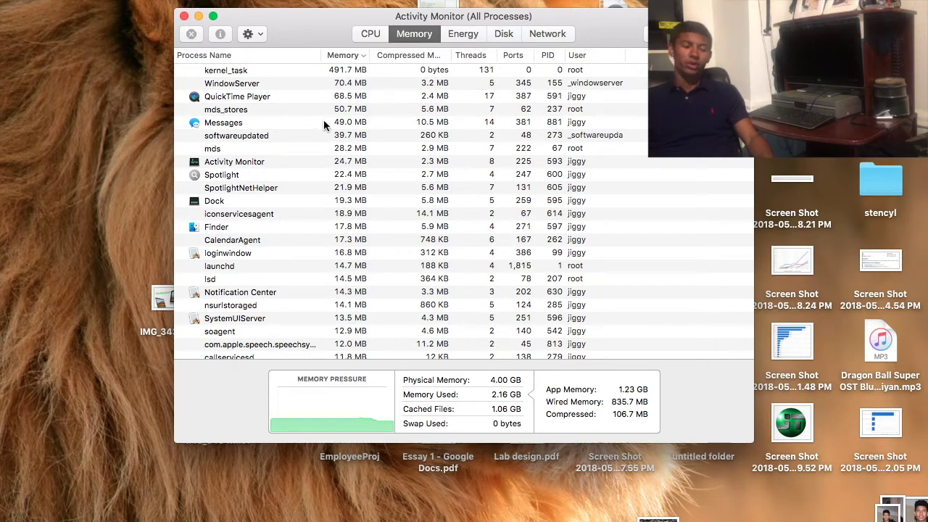
Force quit the Messages process, leaving Memory Used at 2.10 GB
click(245, 124)
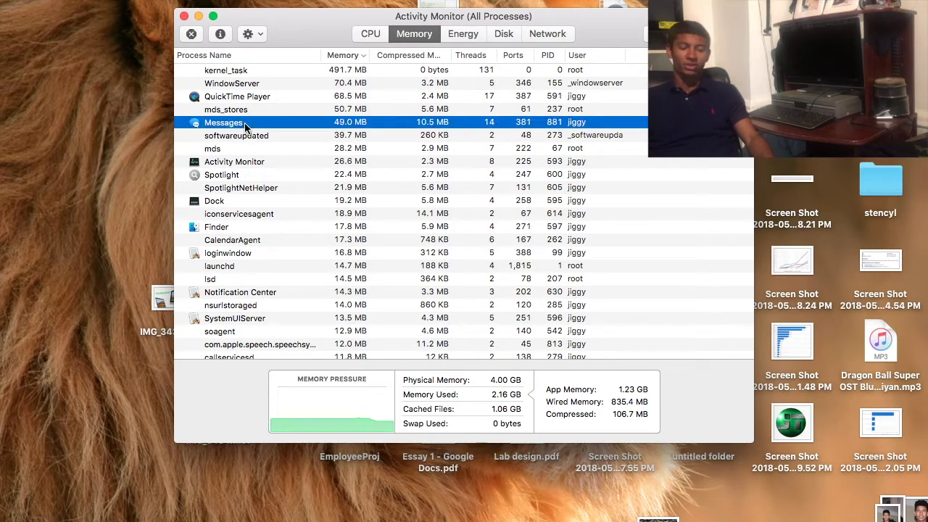
click(192, 34)
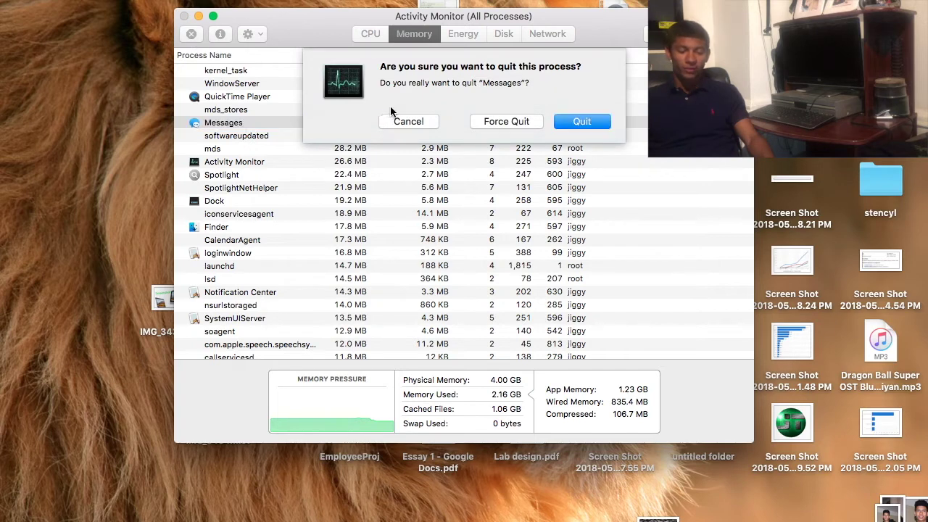
click(511, 120)
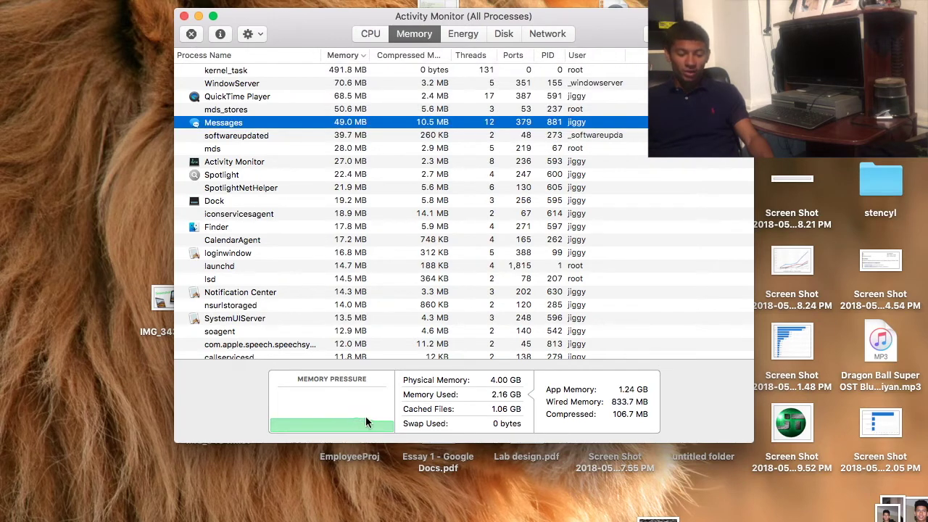
mouse_move(374, 427)
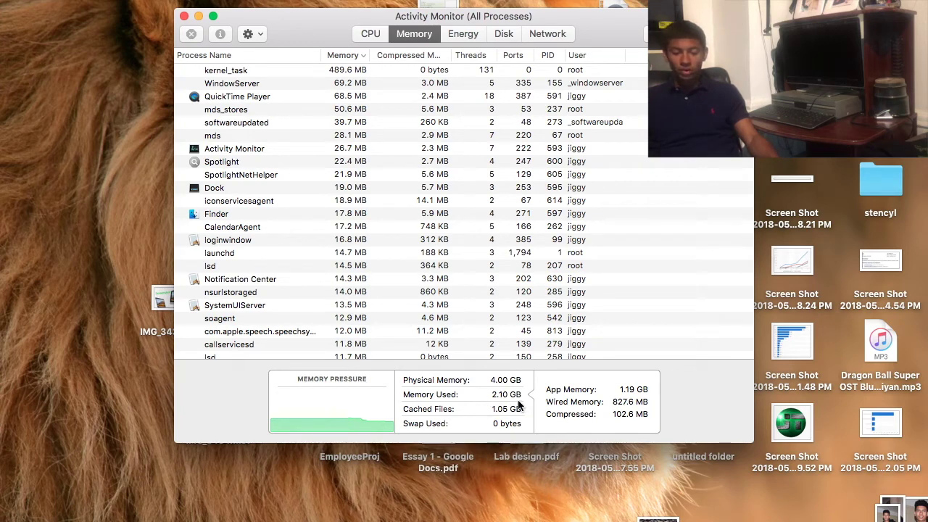
Drag the Activity Monitor window down slightly by its title bar, in two moves
mouse_move(497, 407)
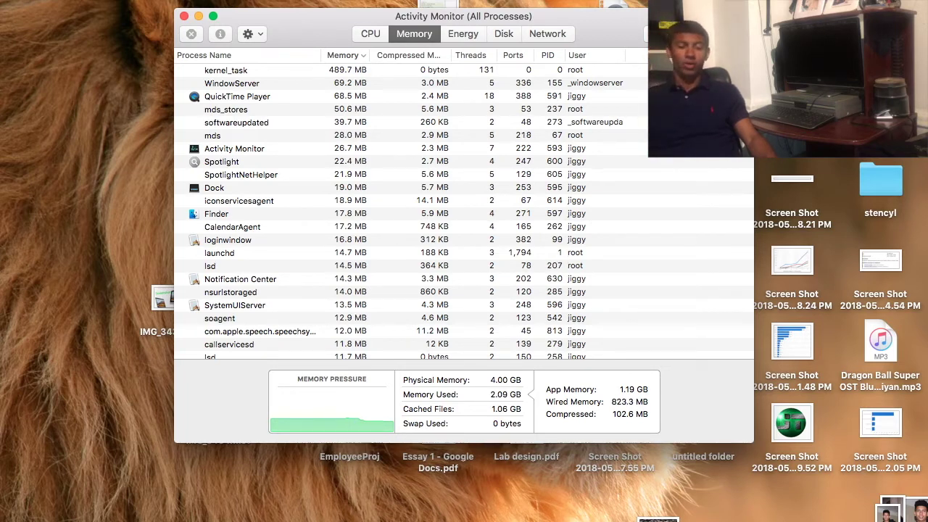
drag(292, 17, 303, 40)
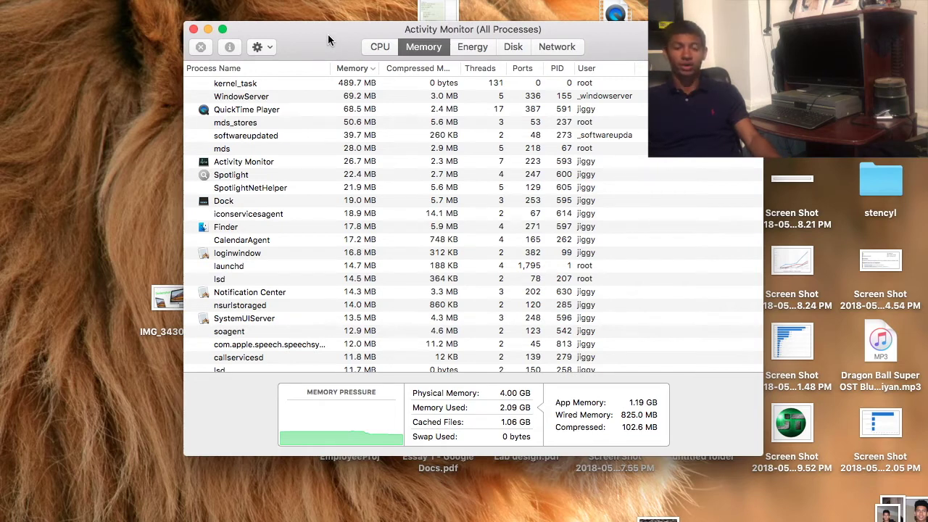
drag(329, 35, 334, 64)
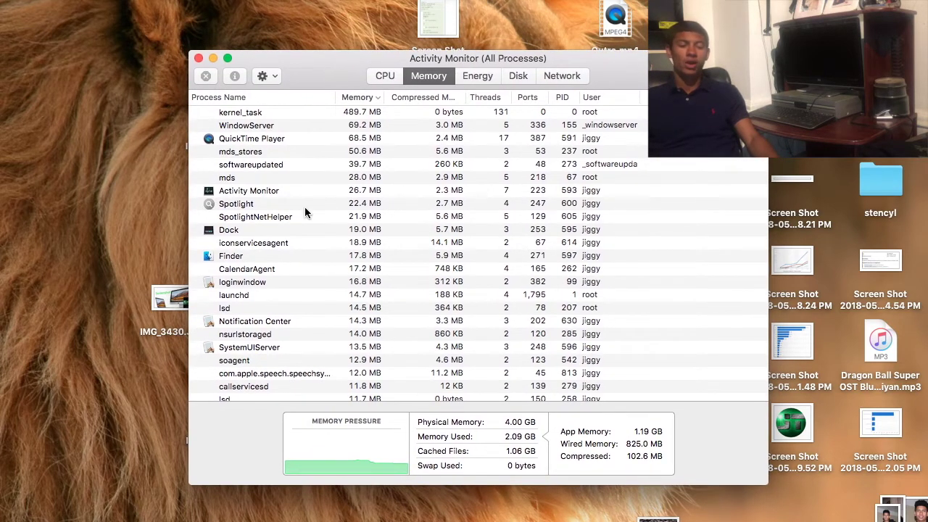